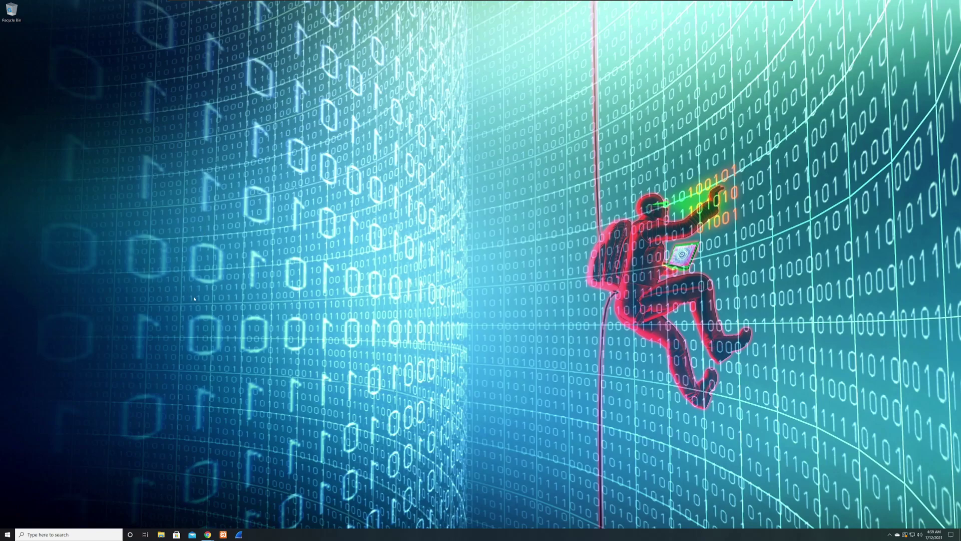
Step: Bring up the virtualization download pages and split the VMware page into its own window beside the VirtualBox page
mouse_move(207, 534)
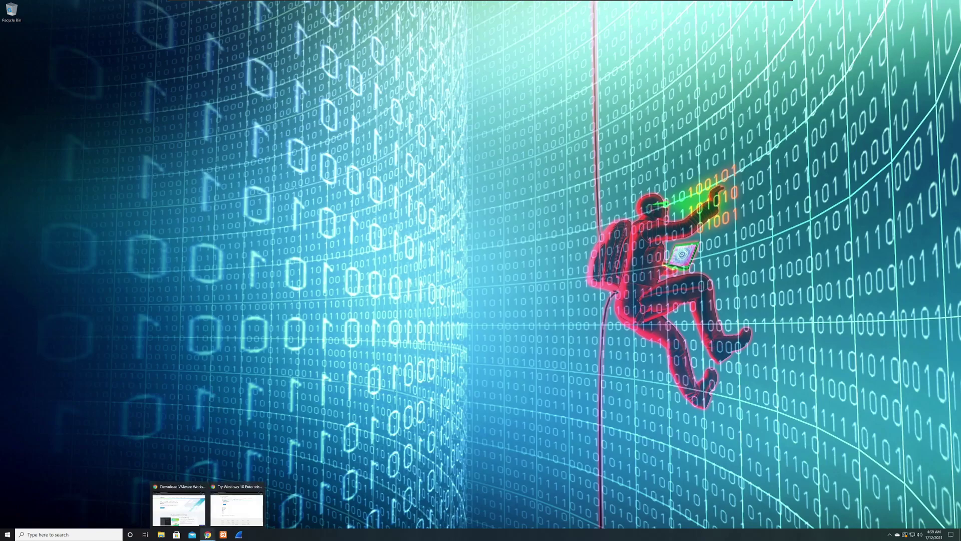
left_click(179, 506)
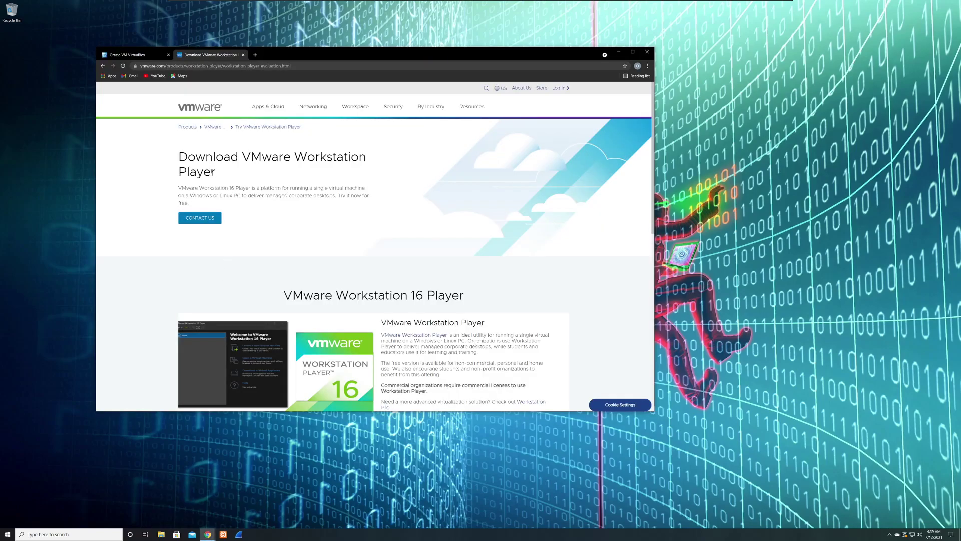
left_click_drag(279, 53, 330, 37)
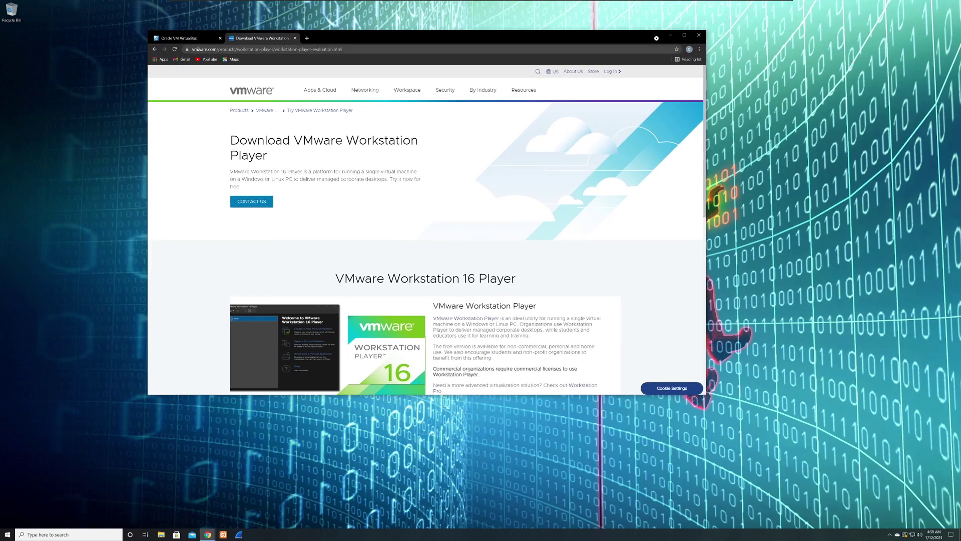
left_click(190, 40)
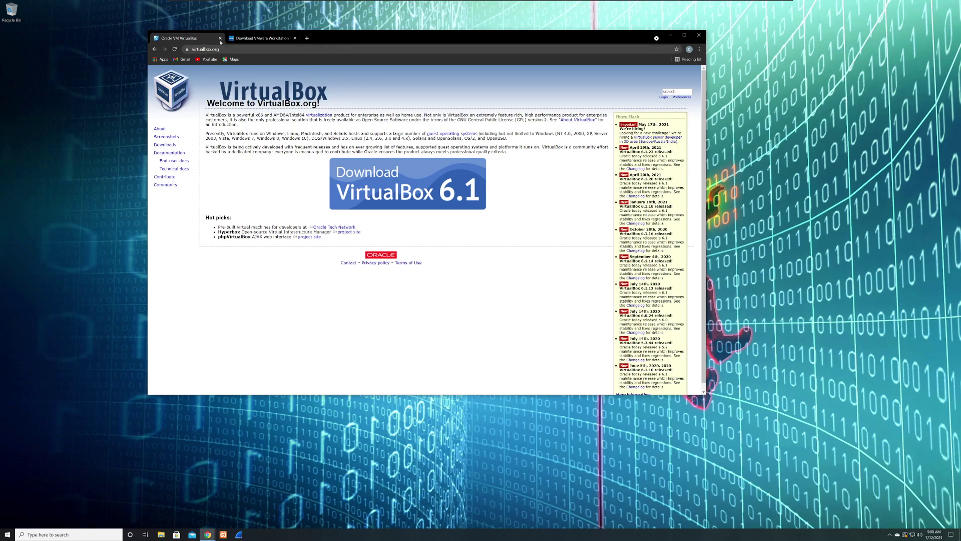
left_click_drag(343, 38, 536, 65)
left_click_drag(319, 96, 275, 73)
left_click(681, 64)
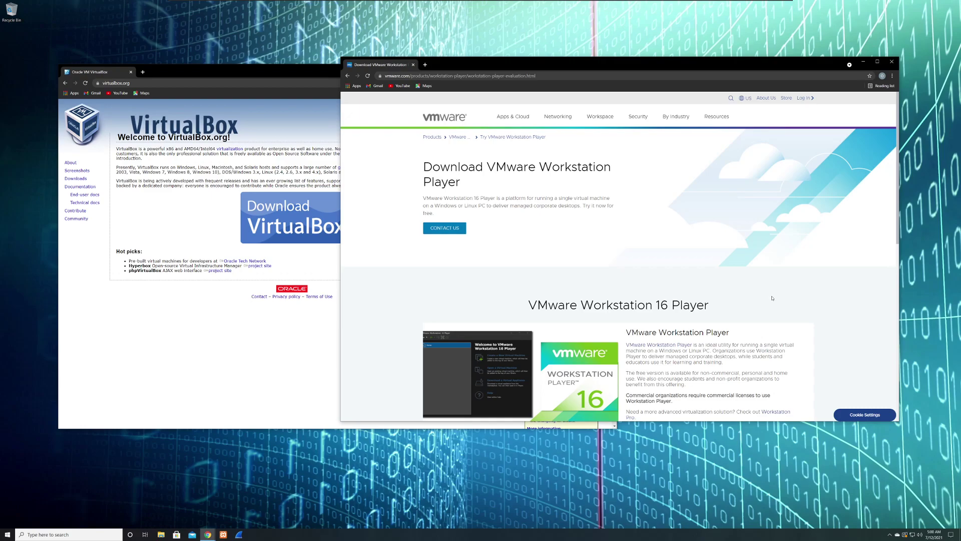
Step: Look through the VMware Workstation 16 Player page for its licensing notes and the Windows and Linux downloads
scroll(769, 300, "down", 2)
scroll(761, 307, "down", 3)
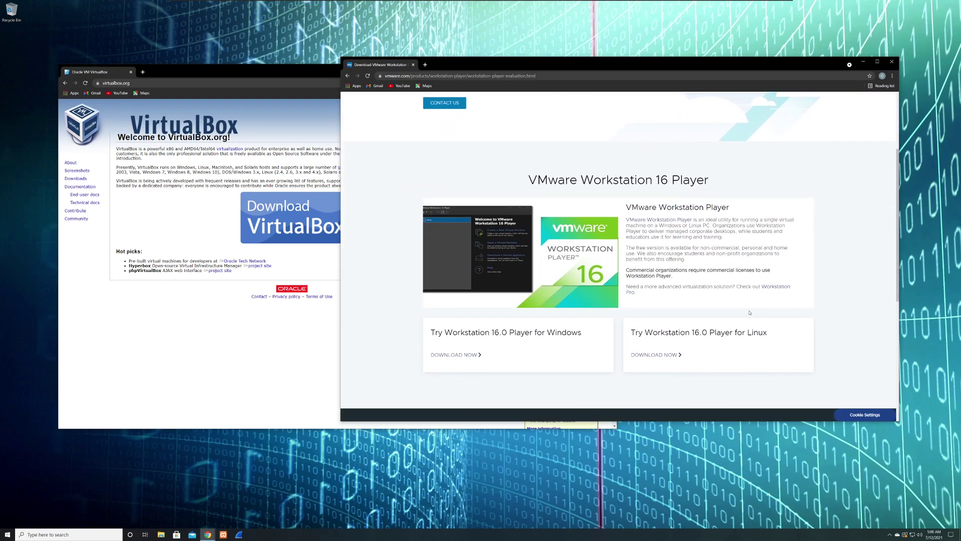
scroll(722, 319, "up", 3)
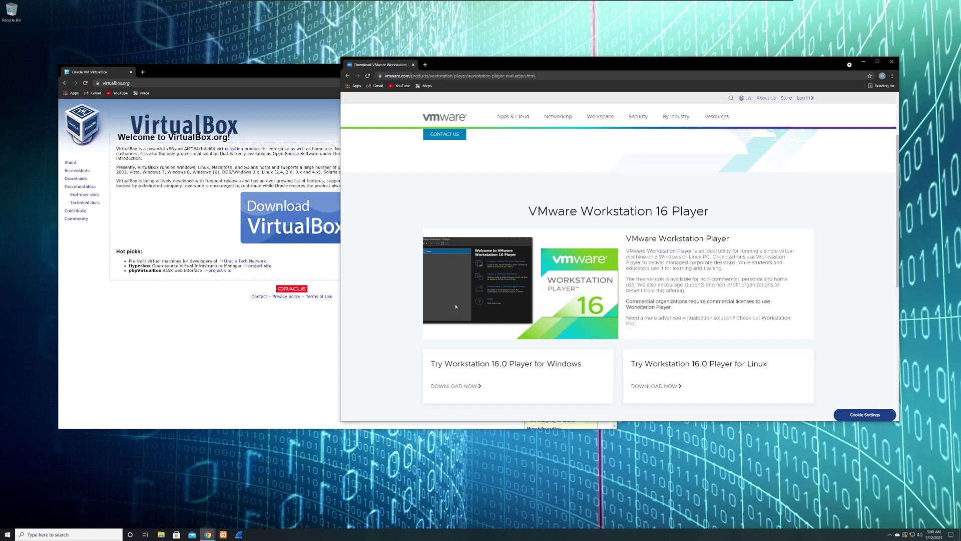
scroll(456, 306, "down", 3)
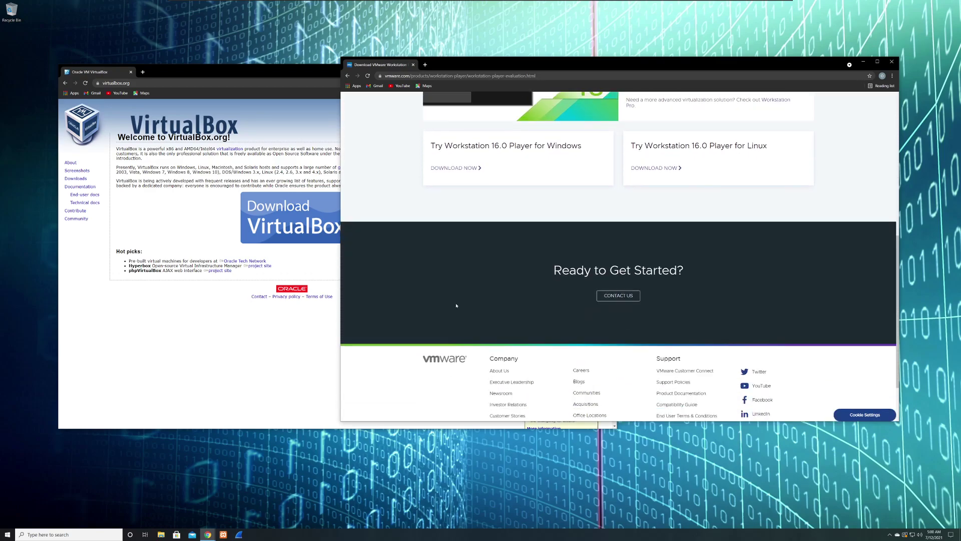
scroll(455, 305, "up", 3)
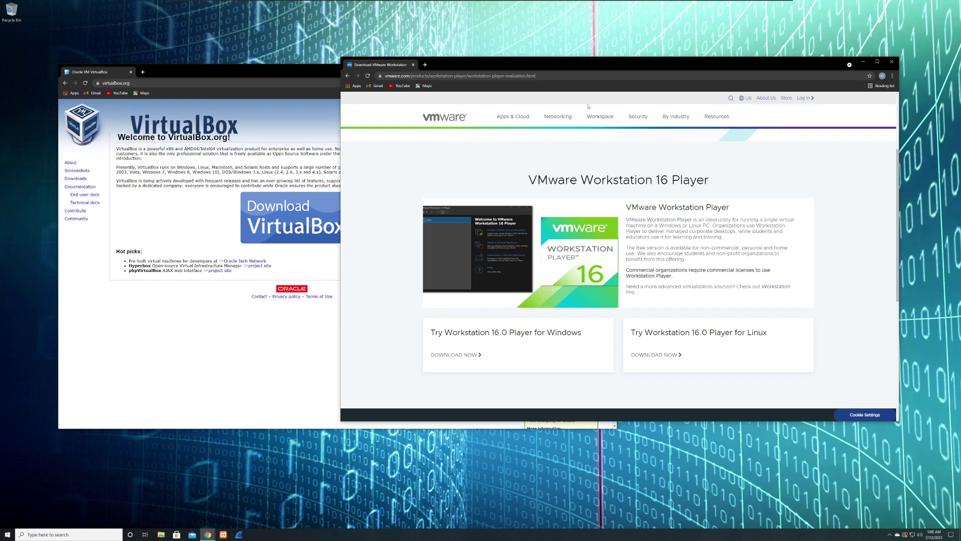
left_click_drag(587, 64, 616, 40)
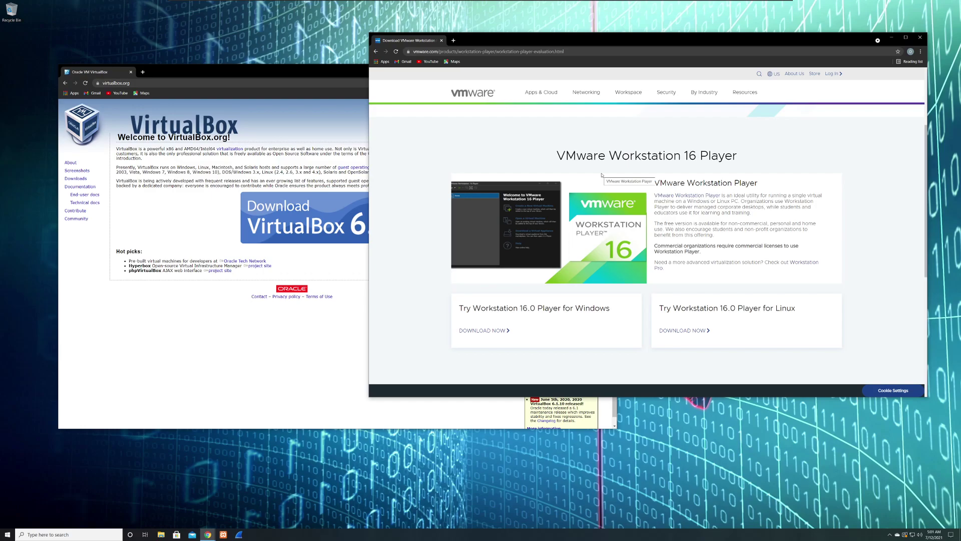
left_click_drag(312, 77, 267, 58)
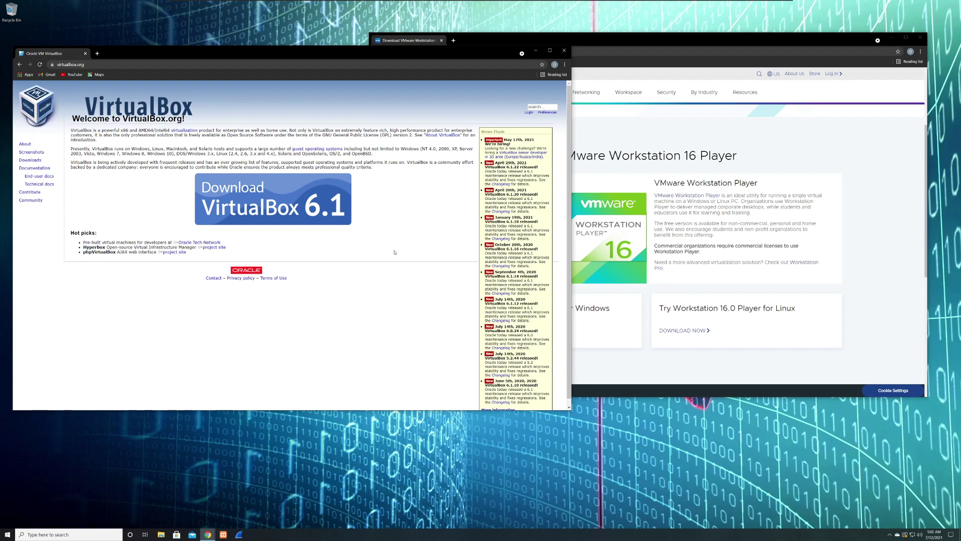
left_click_drag(358, 55, 371, 41)
left_click_drag(651, 39, 693, 129)
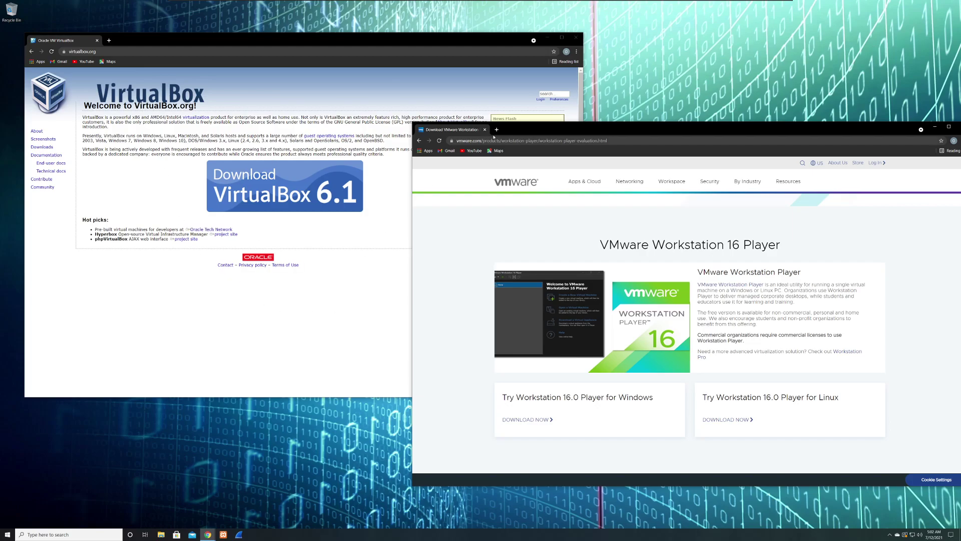
left_click_drag(514, 129, 411, 42)
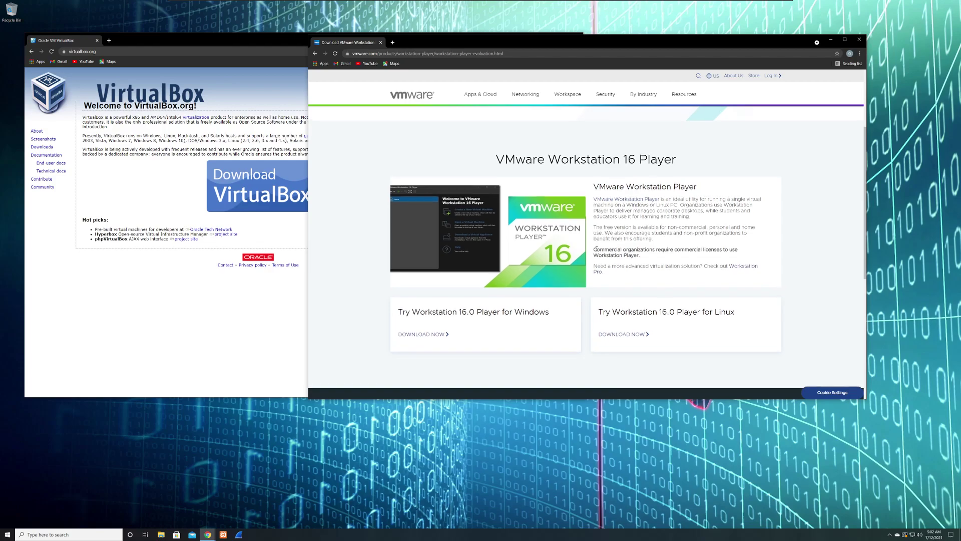
scroll(586, 245, "up", 3)
scroll(552, 288, "down", 2)
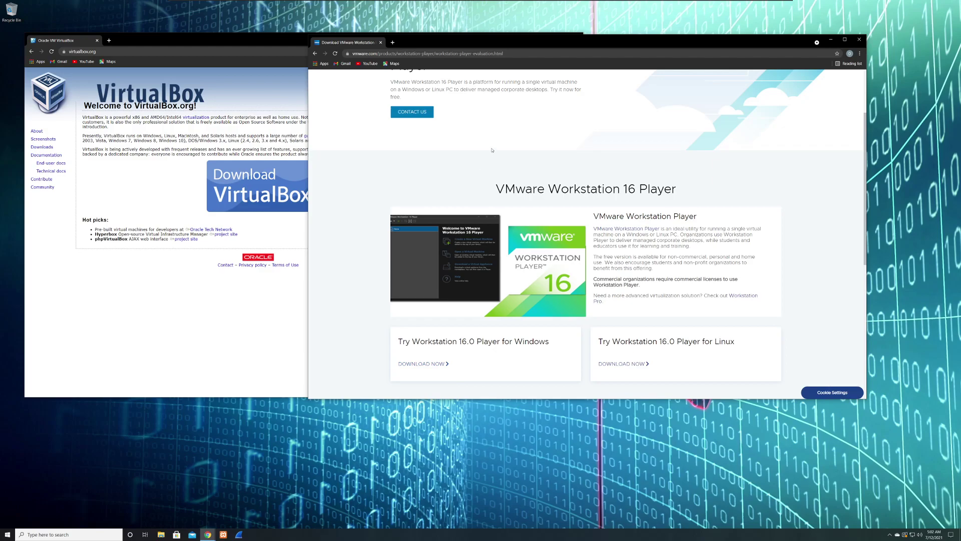
left_click_drag(501, 35, 322, 157)
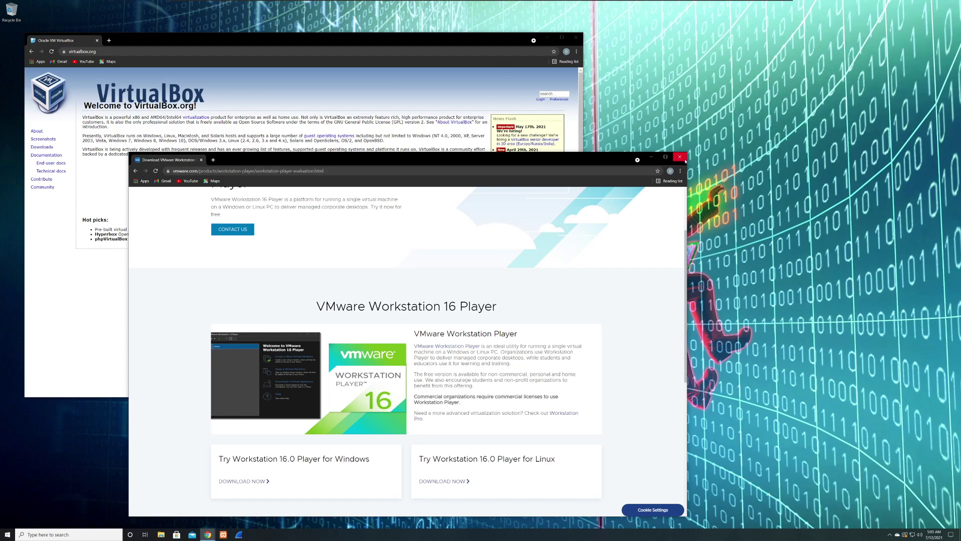
left_click_drag(452, 162, 657, 43)
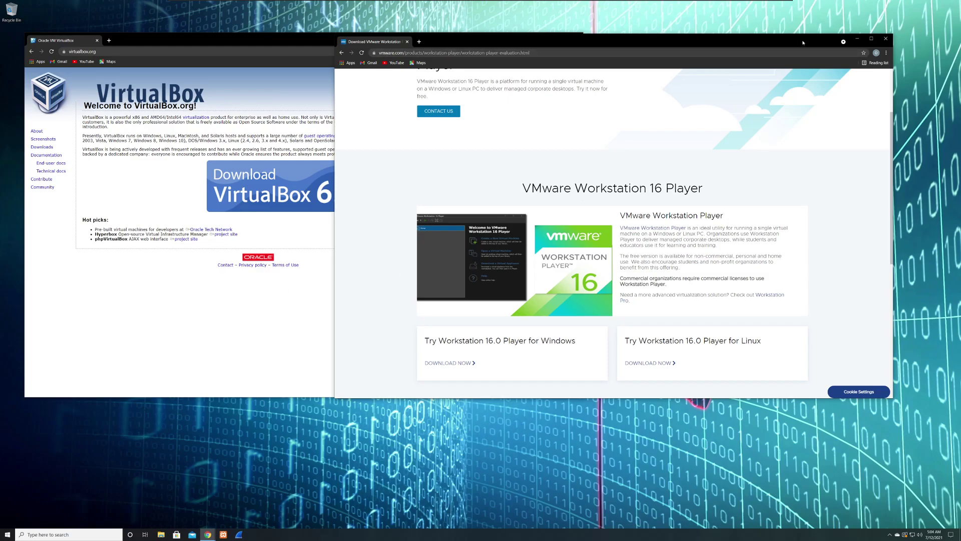
left_click_drag(802, 42, 770, 75)
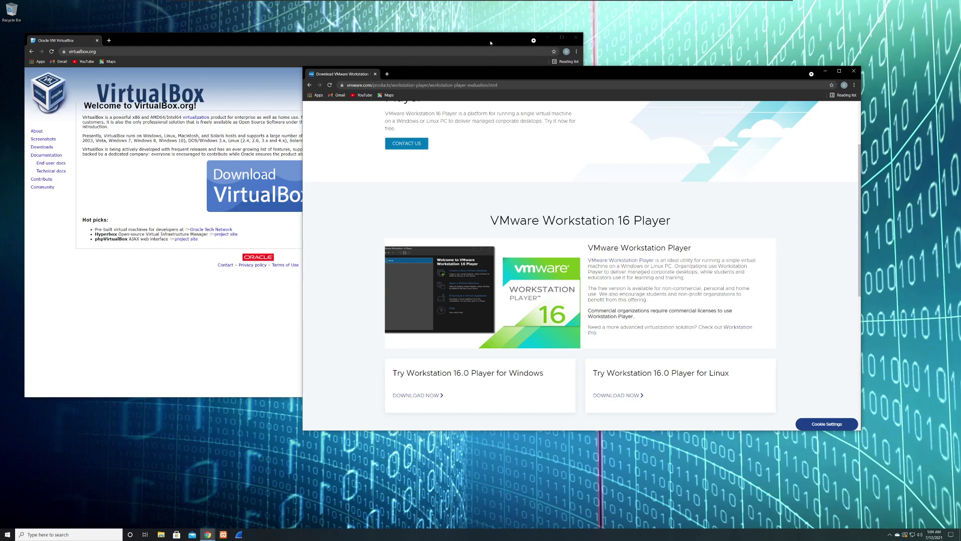
left_click_drag(490, 43, 517, 41)
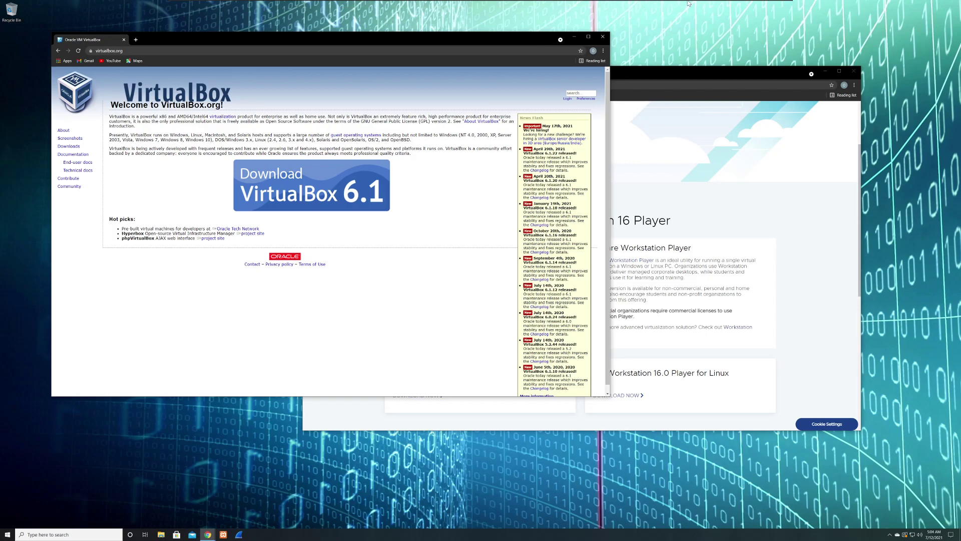
left_click_drag(540, 38, 526, 60)
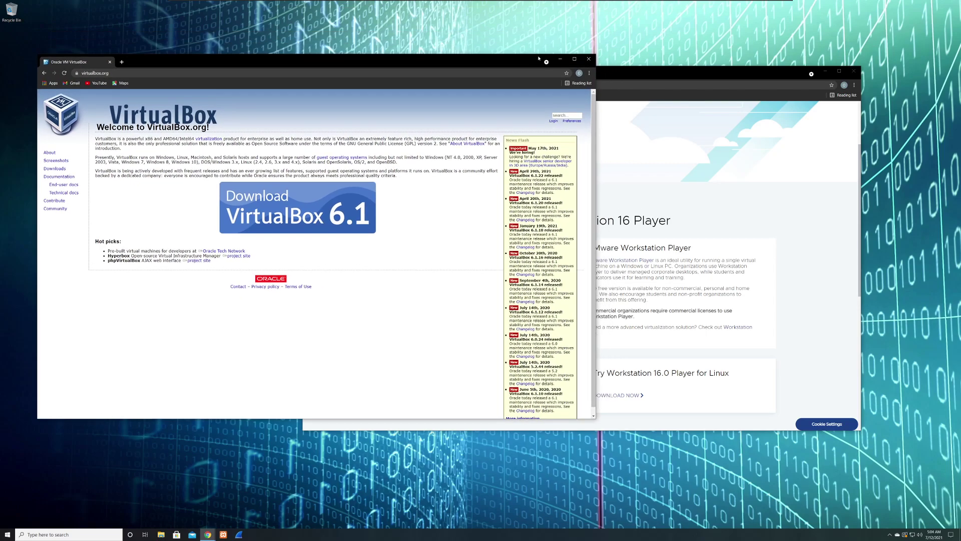
Step: Close the VirtualBox and VMware windows and bring up the Windows 10 Enterprise evaluation page
left_click(590, 59)
left_click(853, 71)
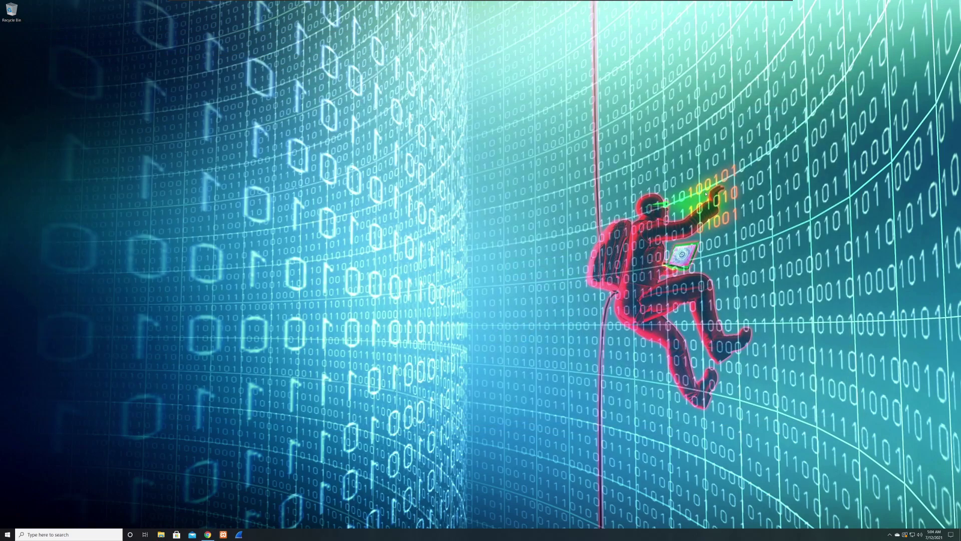
mouse_move(209, 537)
mouse_move(208, 535)
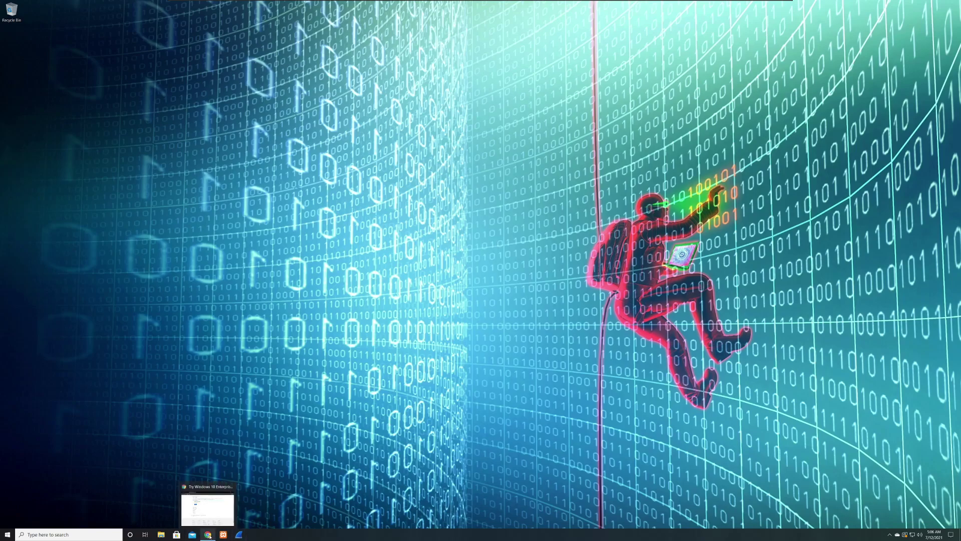
left_click(229, 501)
Step: Continue the Windows 10 Enterprise evaluation with the ISO - Enterprise option to open its registration form
scroll(420, 236, "up", 4)
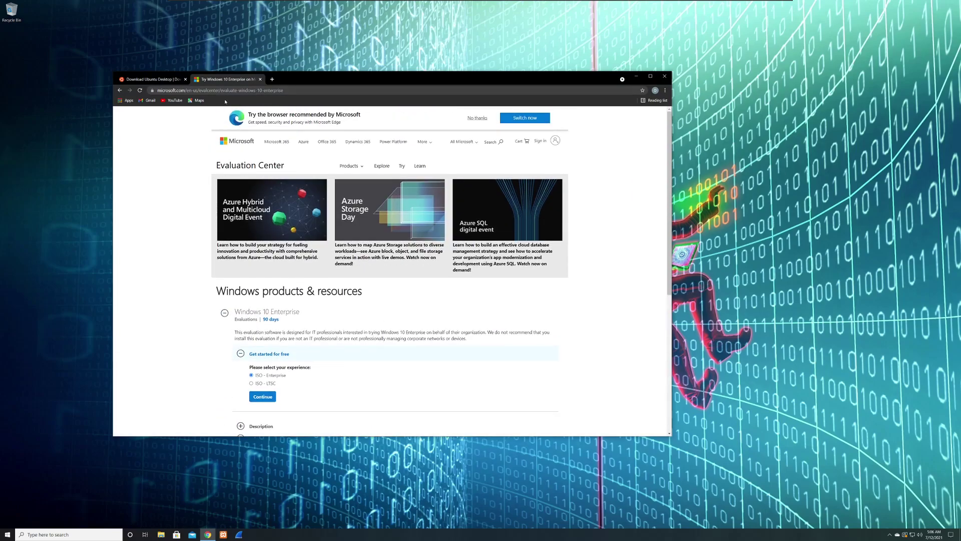
scroll(294, 185, "down", 1)
scroll(294, 185, "down", 2)
scroll(316, 228, "up", 3)
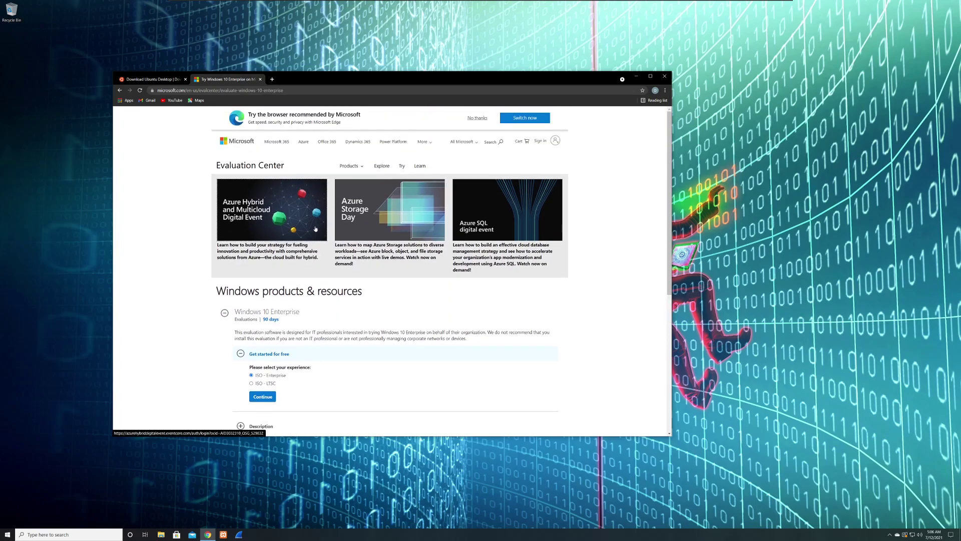
scroll(316, 229, "down", 2)
scroll(369, 270, "down", 3)
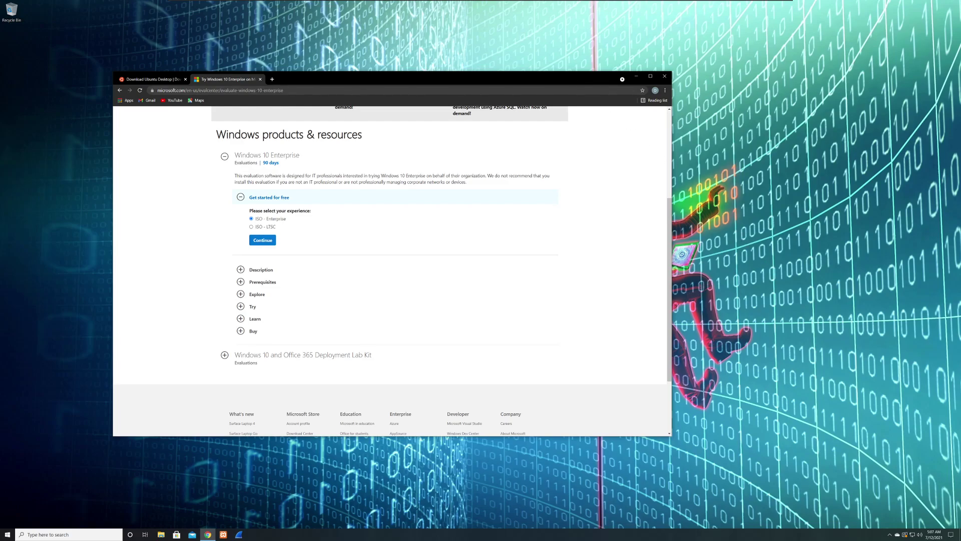
left_click_drag(575, 77, 649, 87)
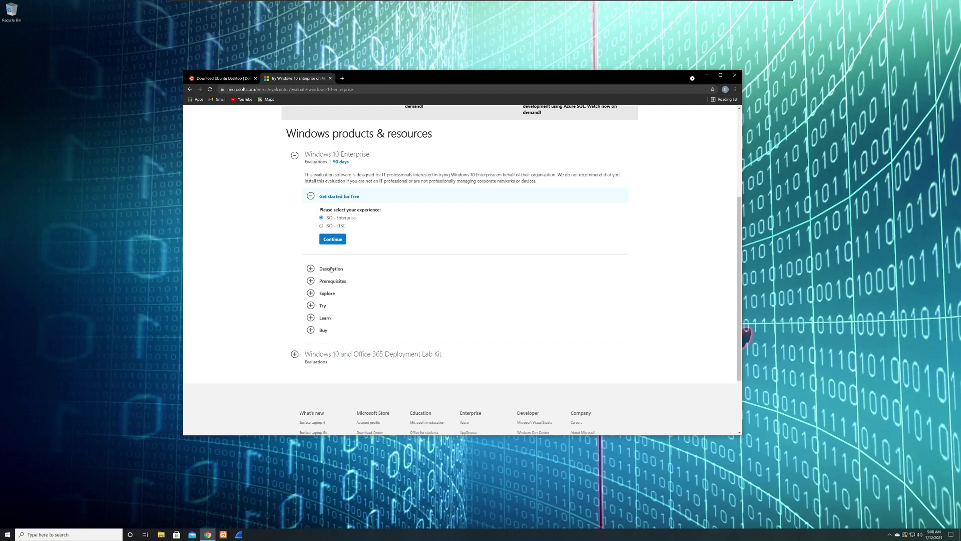
left_click_drag(351, 163, 443, 163)
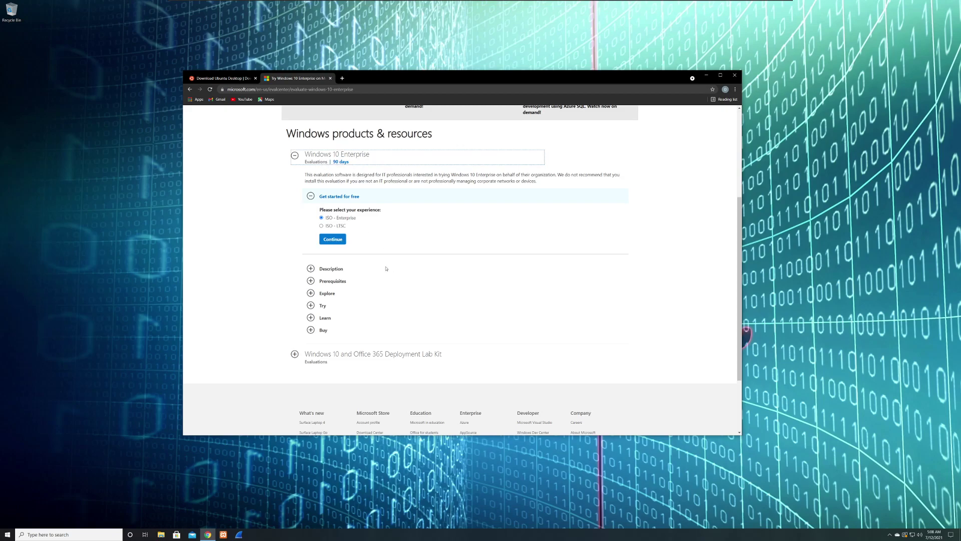
left_click(332, 239)
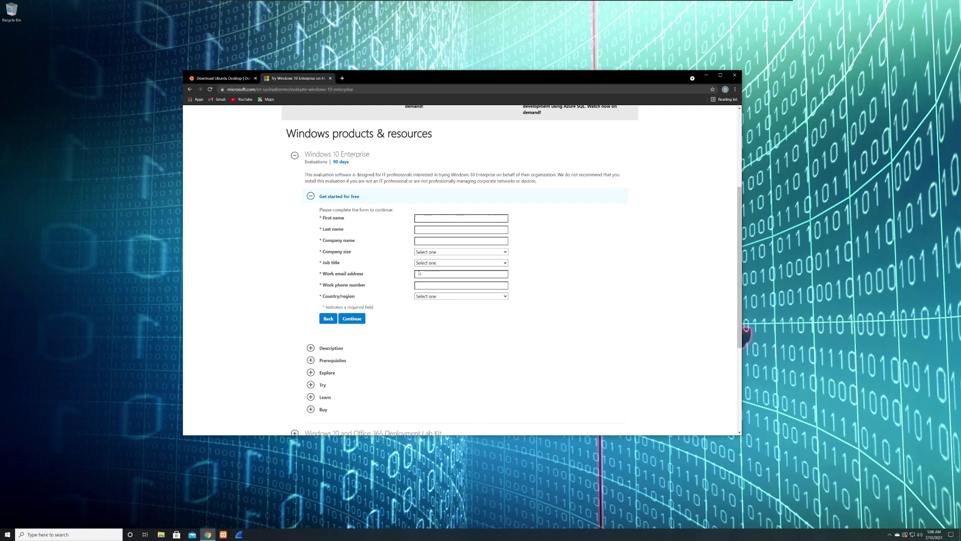
Step: Review the Ubuntu 20.04.2.0 LTS section of the Ubuntu Desktop download page, and close that page
left_click(239, 81)
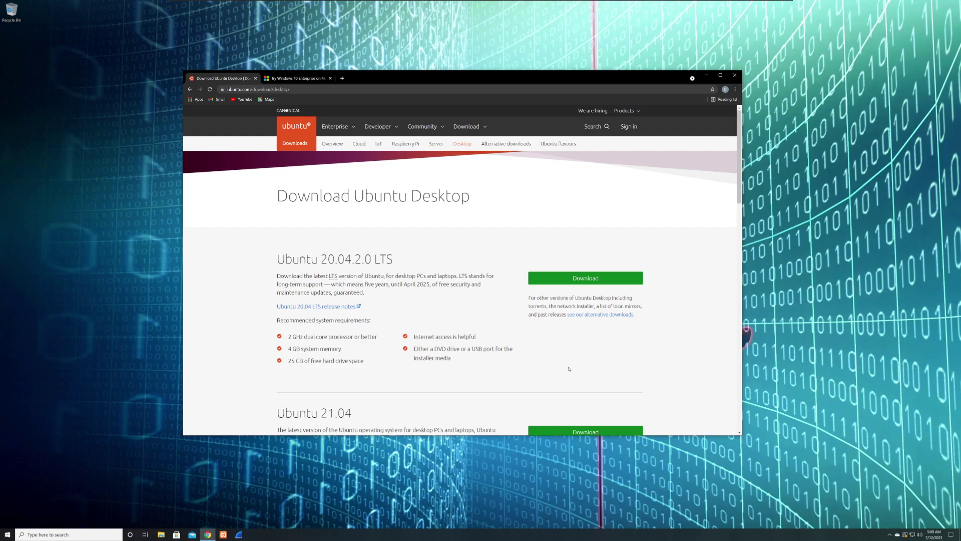
scroll(569, 369, "down", 2)
scroll(451, 361, "up", 2)
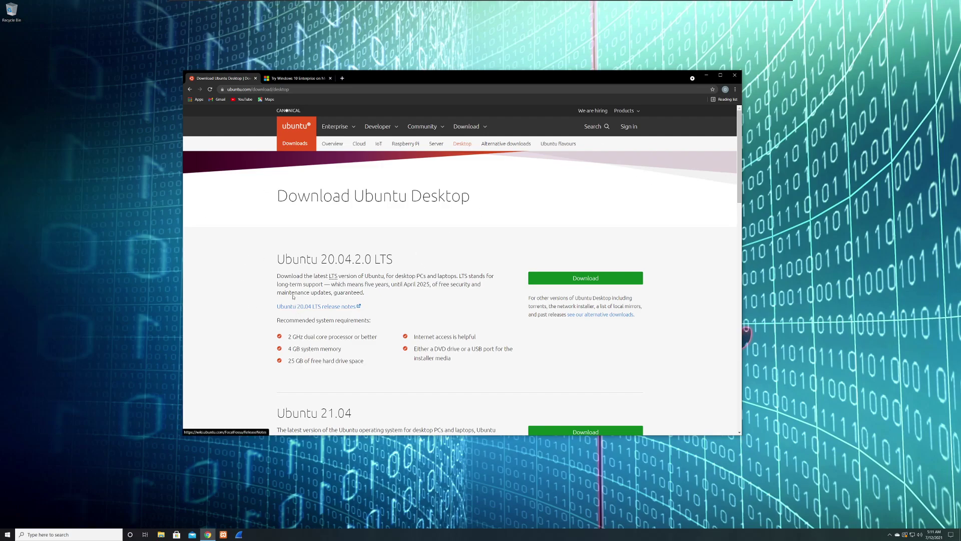
mouse_move(275, 258)
left_mouse_down()
mouse_move(406, 263)
mouse_move(263, 263)
left_mouse_up()
left_click(387, 261)
left_click(287, 250)
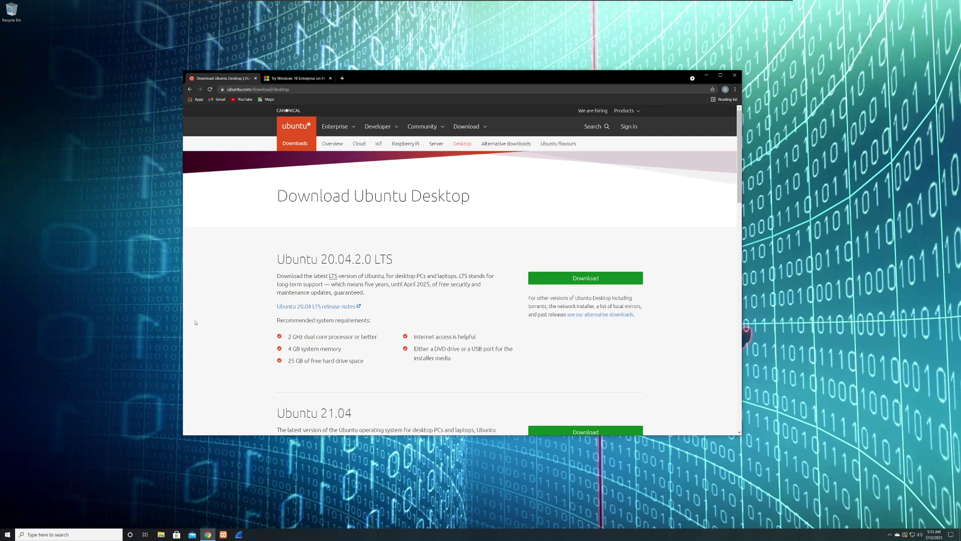
left_click(255, 78)
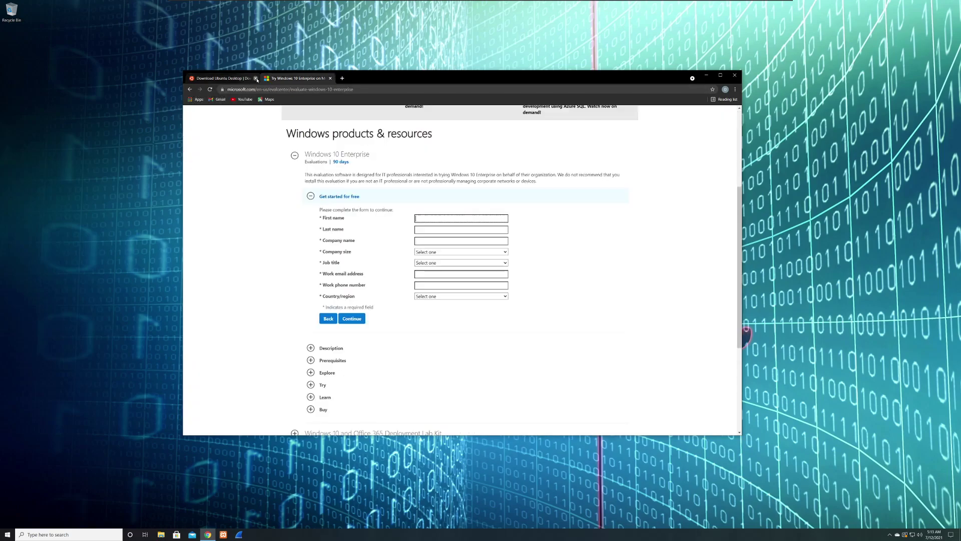
Step: Search the web for "offensive security kali linux download" and open the Get Kali page on kali.org
left_click(316, 90)
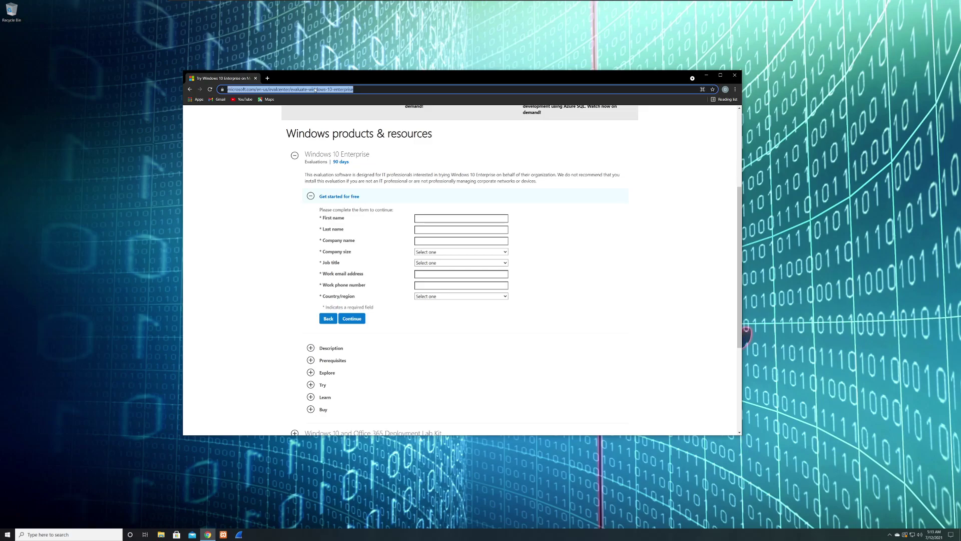
type("off")
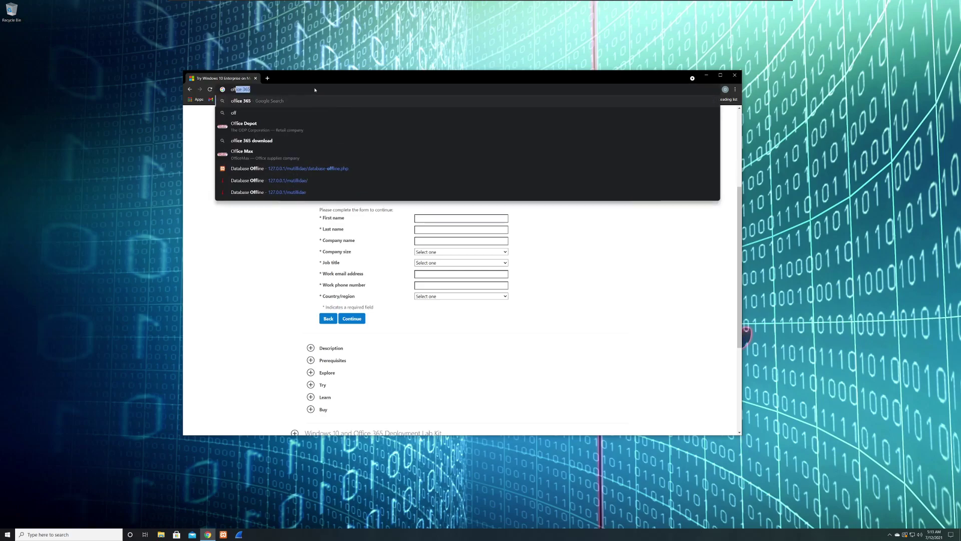
type("ensive security kali linux download")
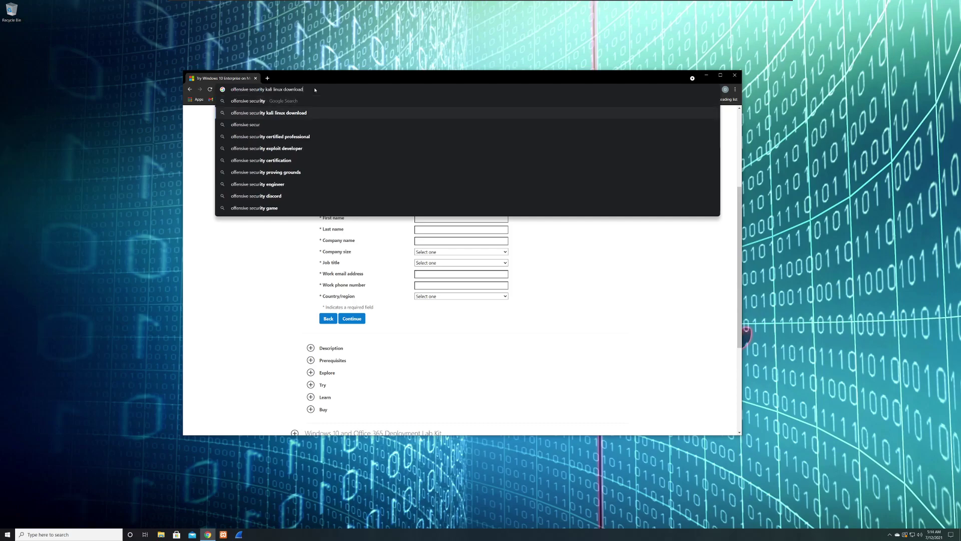
left_click(321, 113)
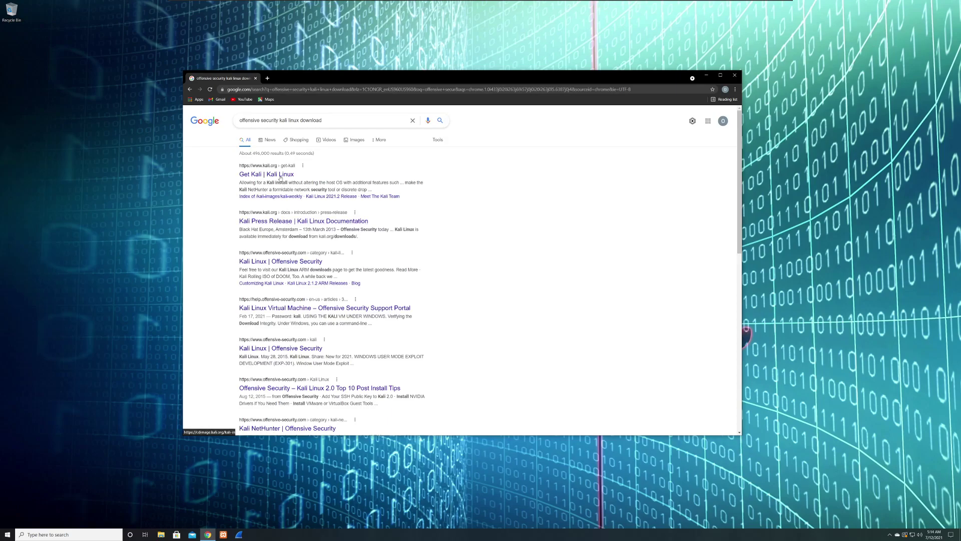
left_click(275, 174)
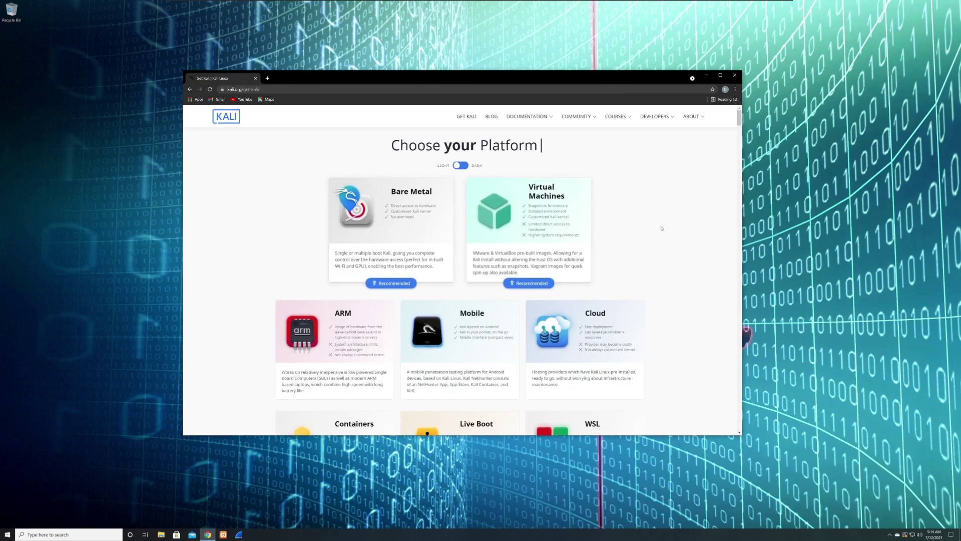
Step: Look over the platform options offered on the Get Kali page
scroll(681, 247, "down", 2)
scroll(681, 247, "down", 3)
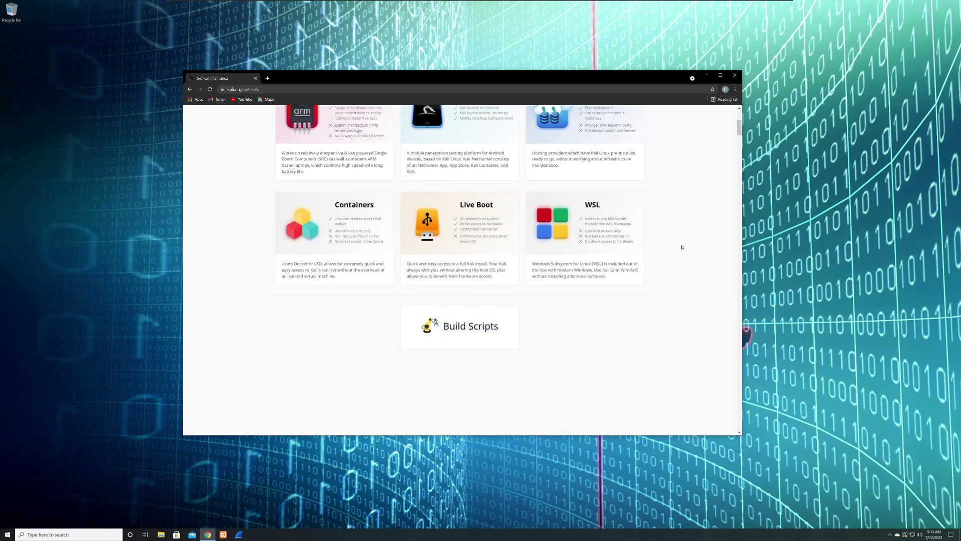
scroll(681, 246, "up", 5)
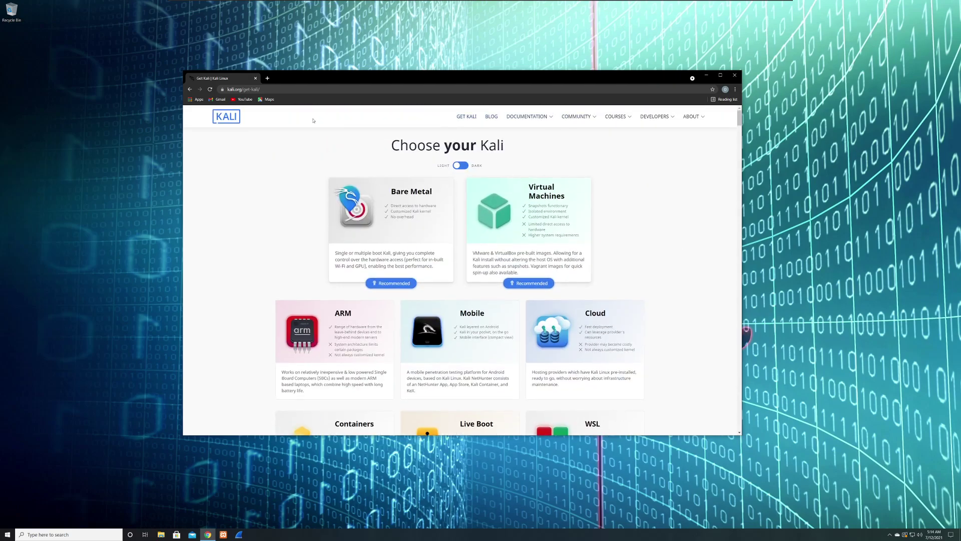